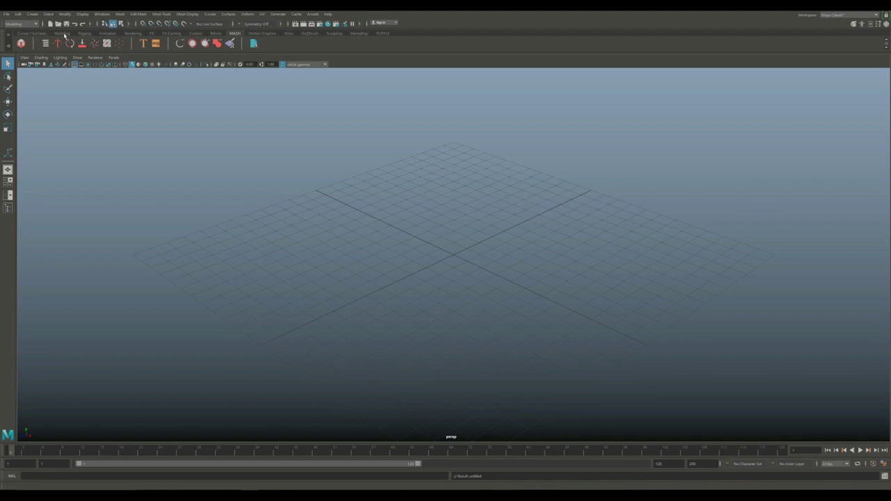
Create a polygon sphere at the origin and show its polySphere1 attributes (radius 1, 20 subdivisions).
click(63, 33)
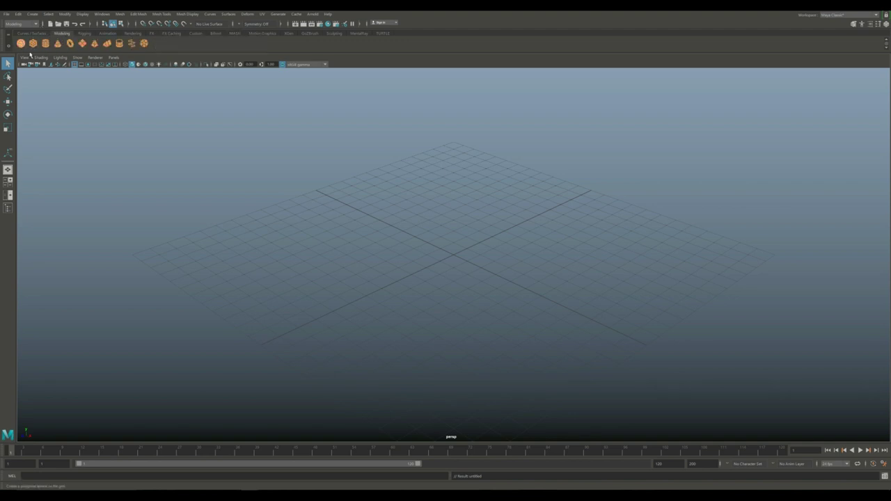
click(21, 43)
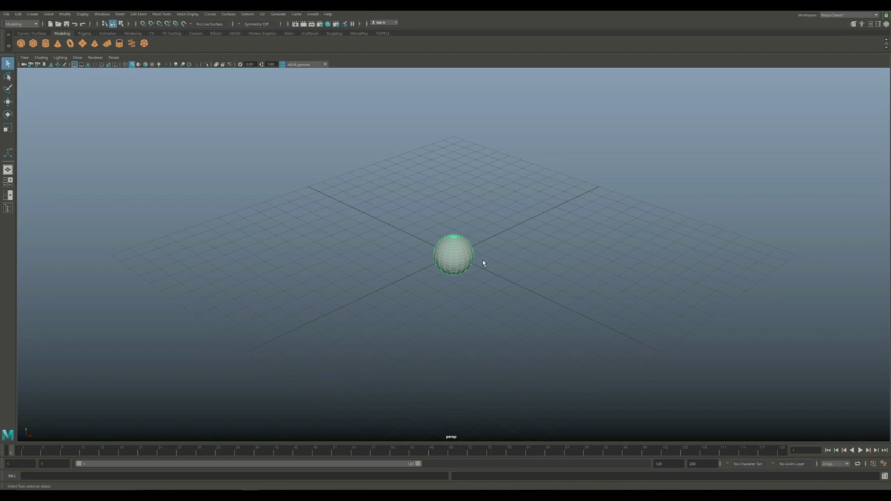
mouse_move(481, 261)
alt+mouse_down()
mouse_move(494, 260)
mouse_move(487, 273)
alt+mouse_up()
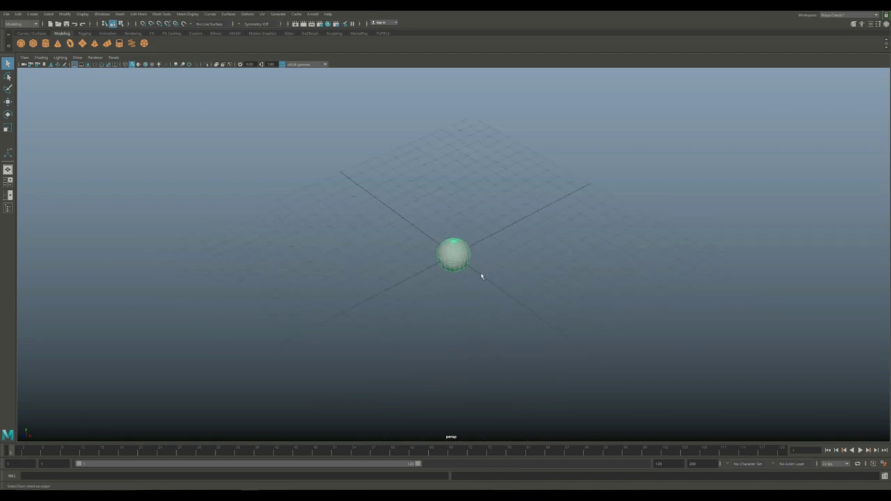
key(ctrl+a)
click(804, 76)
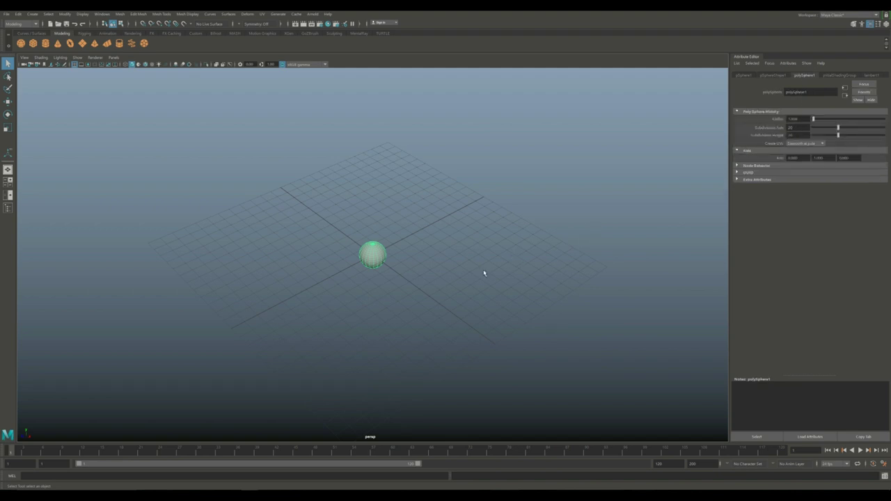
alt+drag(488, 286, 470, 306)
Create a NURBS circle and scale it up well beyond the grid.
click(32, 14)
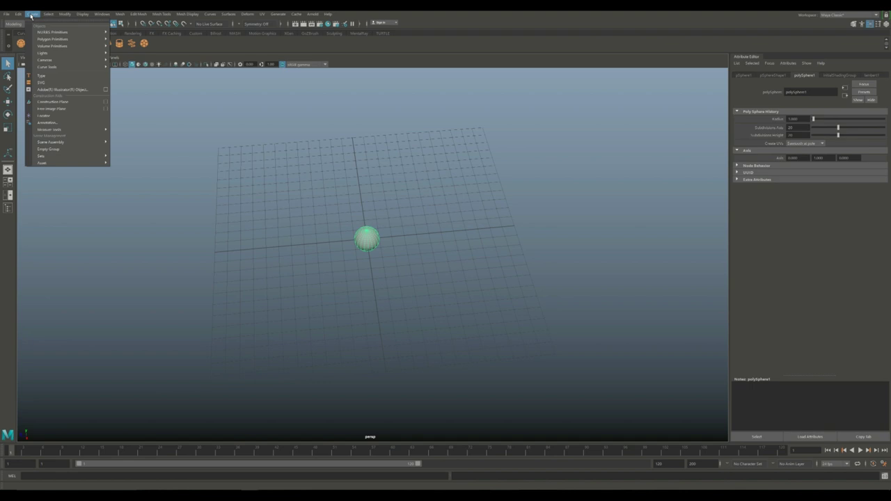
mouse_move(84, 67)
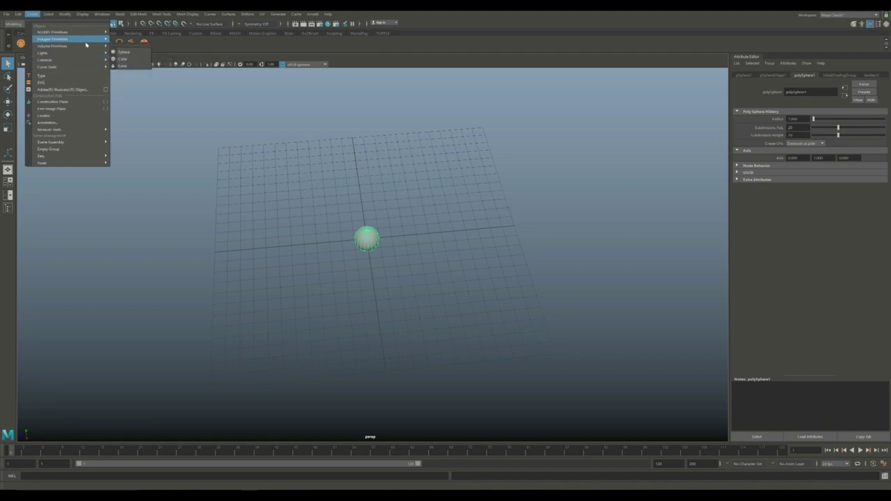
mouse_move(89, 38)
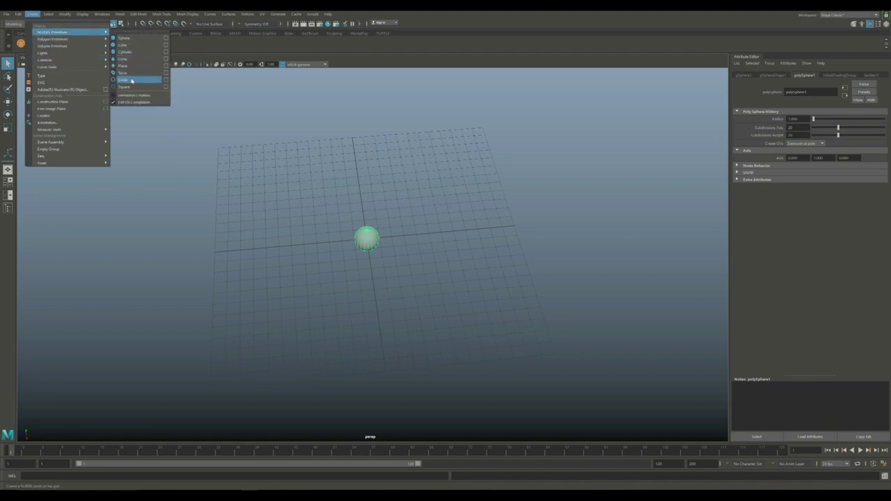
click(128, 81)
scroll(380, 264, down, 3)
key(r)
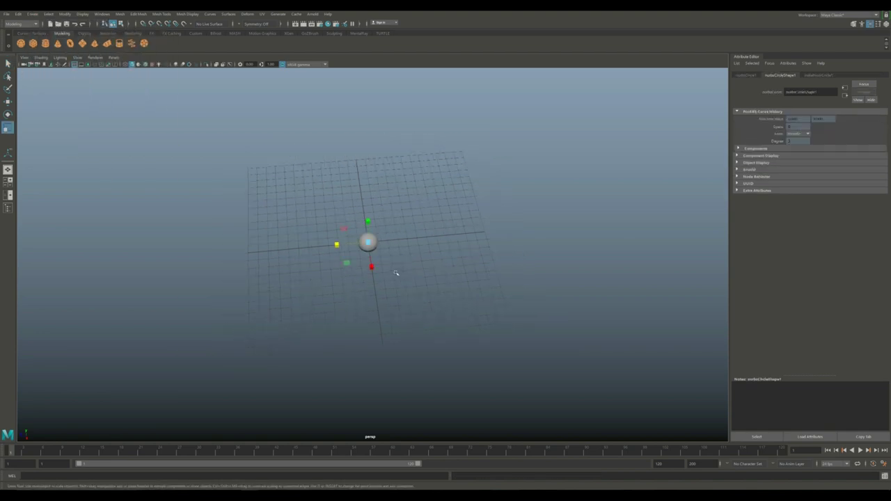
drag(373, 244, 534, 277)
alt+drag(504, 330, 385, 300)
Stretch the circle into a tall oval by moving its bottom control points.
right_drag(387, 302, 341, 300)
alt+drag(348, 303, 389, 322)
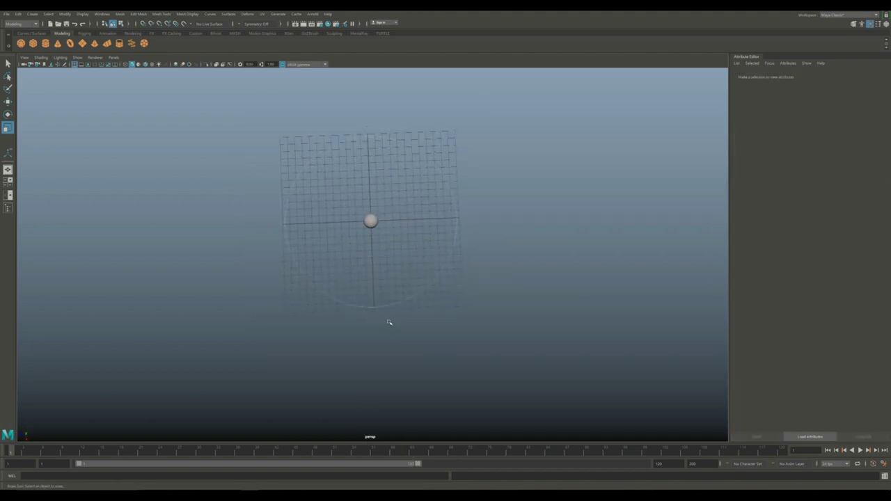
drag(248, 195, 537, 352)
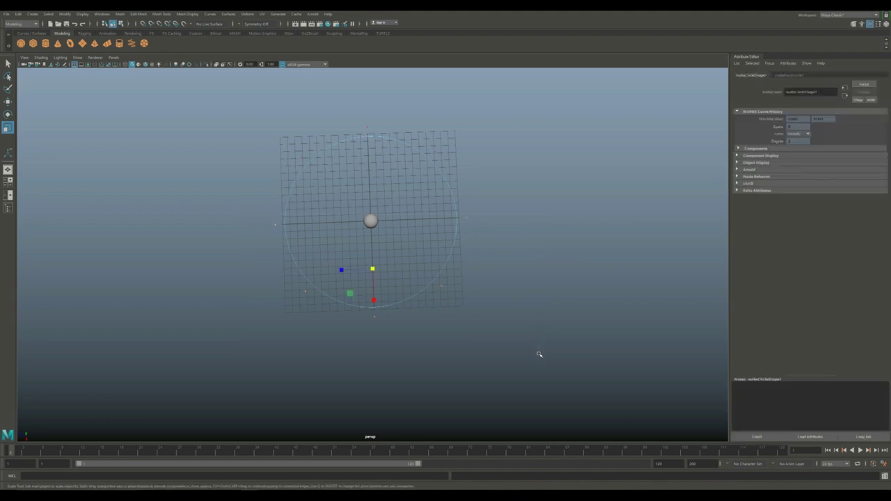
alt+drag(445, 364, 478, 354)
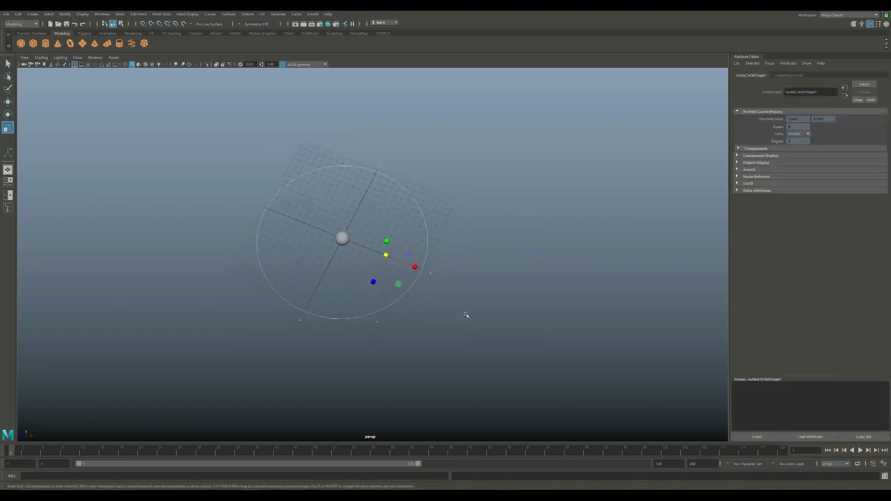
key(w)
drag(418, 268, 501, 299)
alt+drag(556, 313, 523, 324)
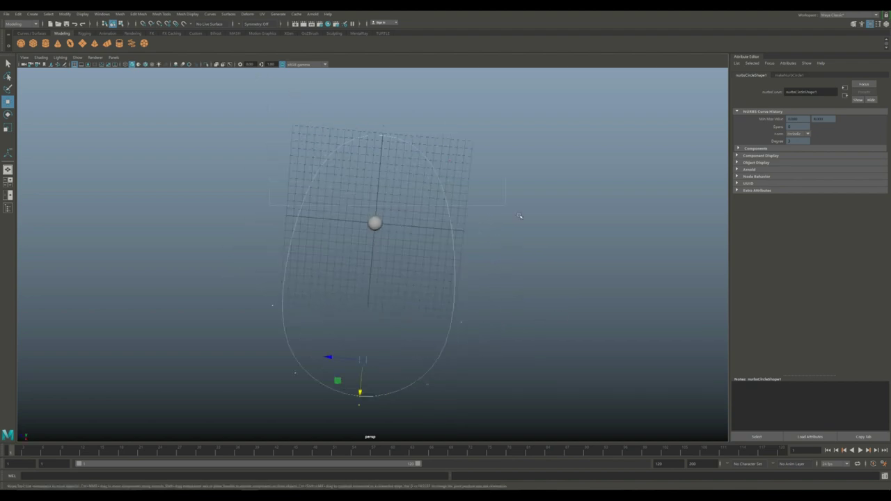
Scale the top control point inward to make a teardrop, then deselect the curve.
key(Right)
key(r)
drag(382, 138, 357, 152)
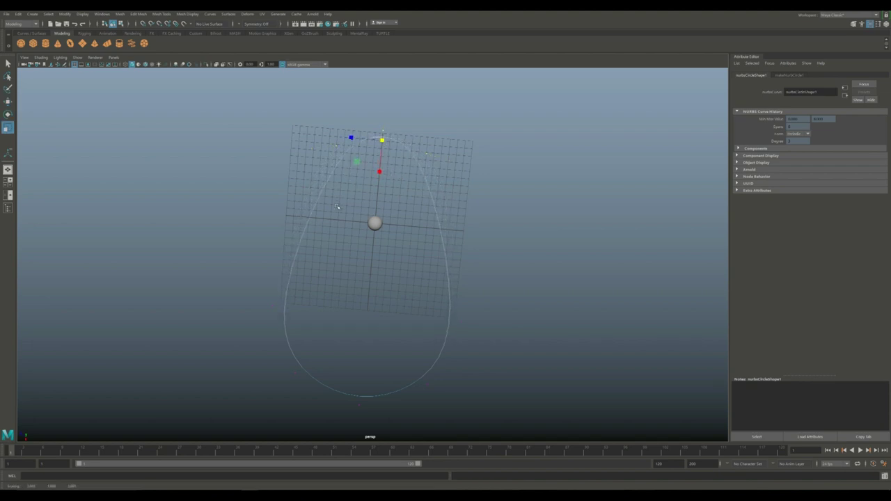
alt+drag(337, 207, 329, 189)
click(485, 169)
alt+drag(483, 174, 483, 206)
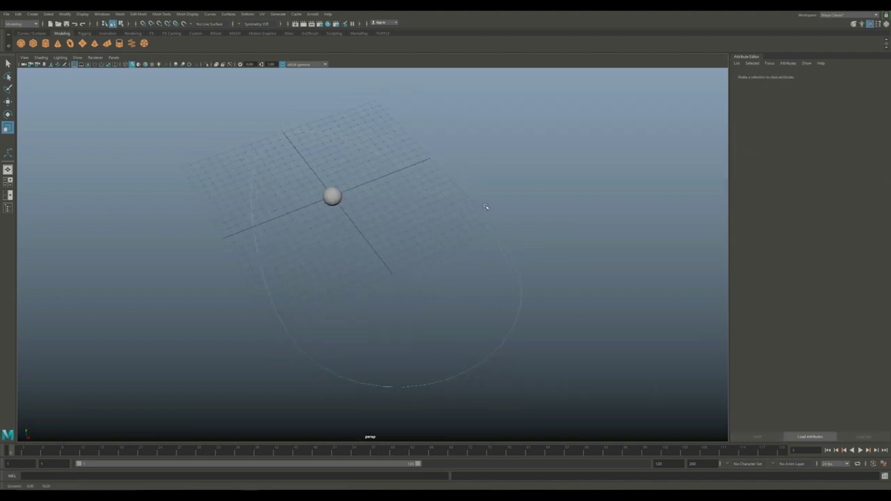
Make a MASH network from the sphere (a row of 10 copies) and select pSphere1 in the Outliner.
click(331, 197)
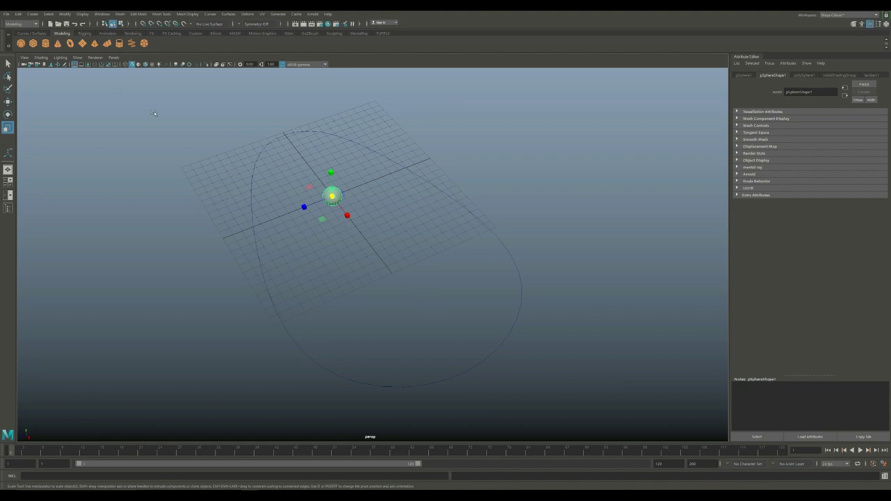
click(235, 33)
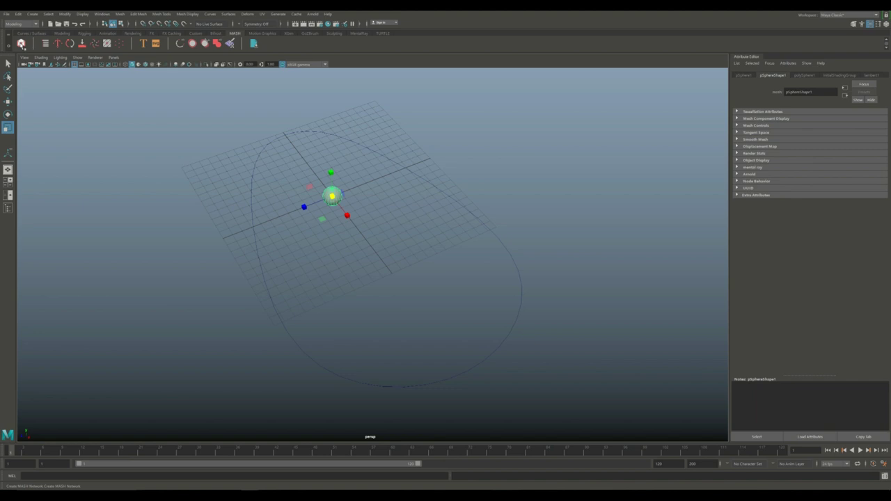
click(21, 44)
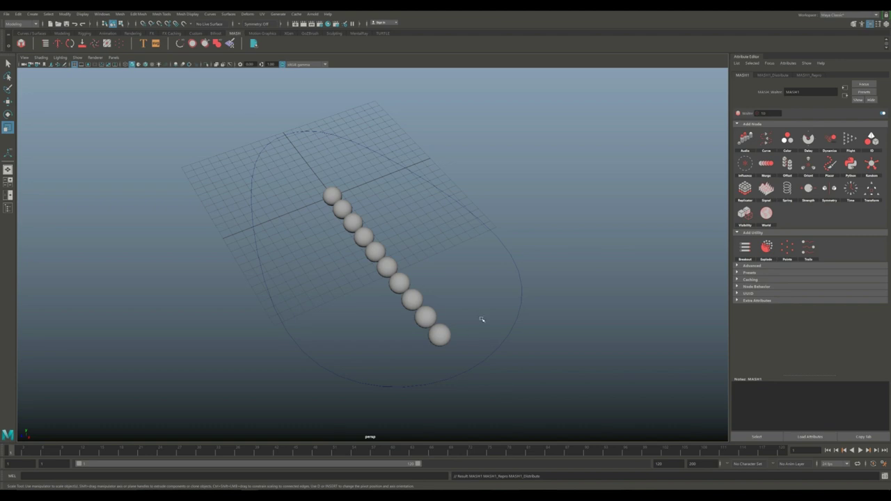
click(9, 210)
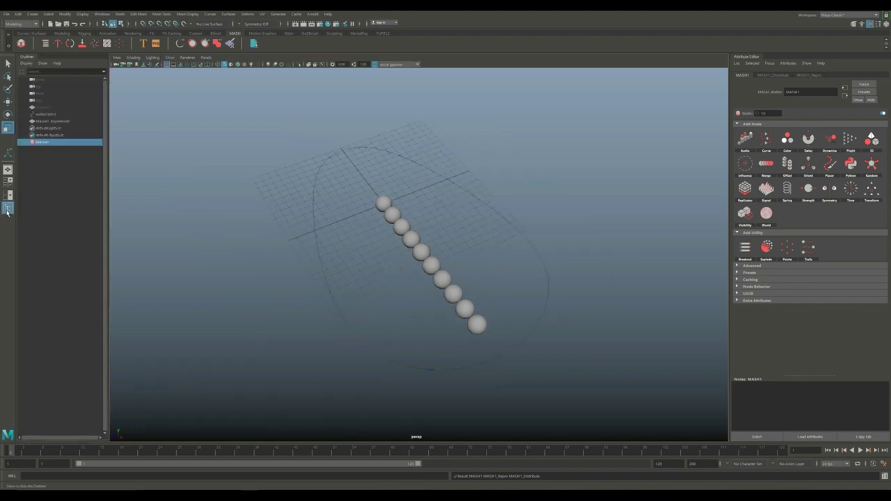
click(43, 109)
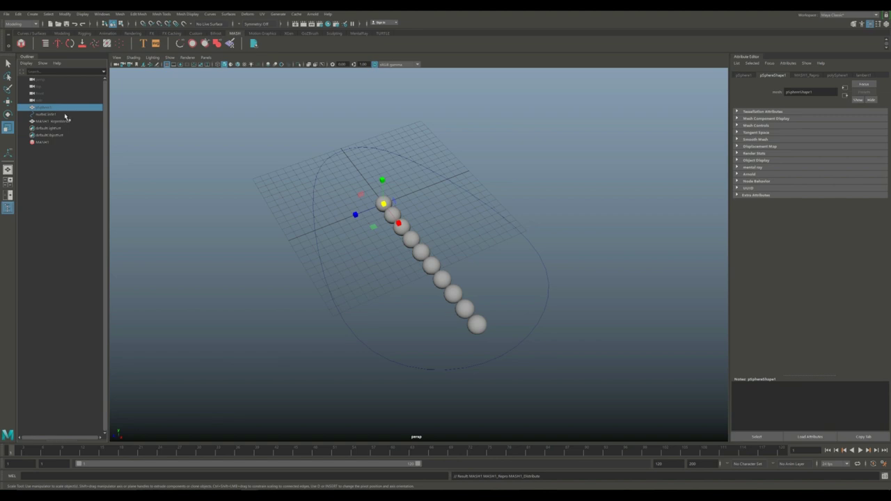
In MASH1_Distribute, set Number of Points to 50 and Uniform X to 0.
click(631, 325)
mouse_move(606, 336)
alt+mouse_down()
mouse_move(596, 354)
mouse_move(601, 346)
alt+mouse_up()
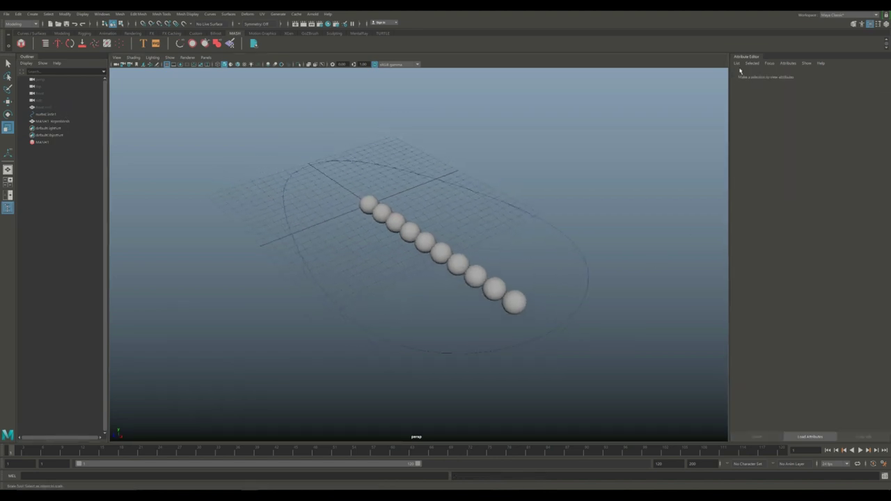
click(38, 142)
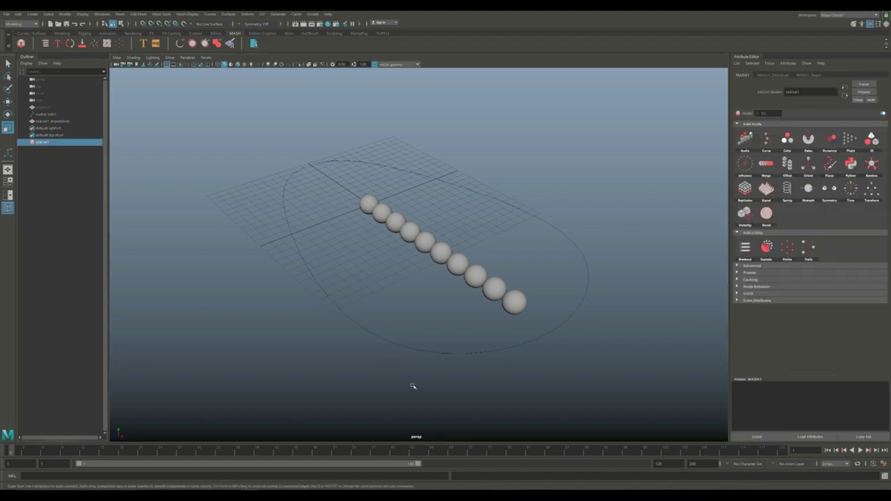
click(774, 76)
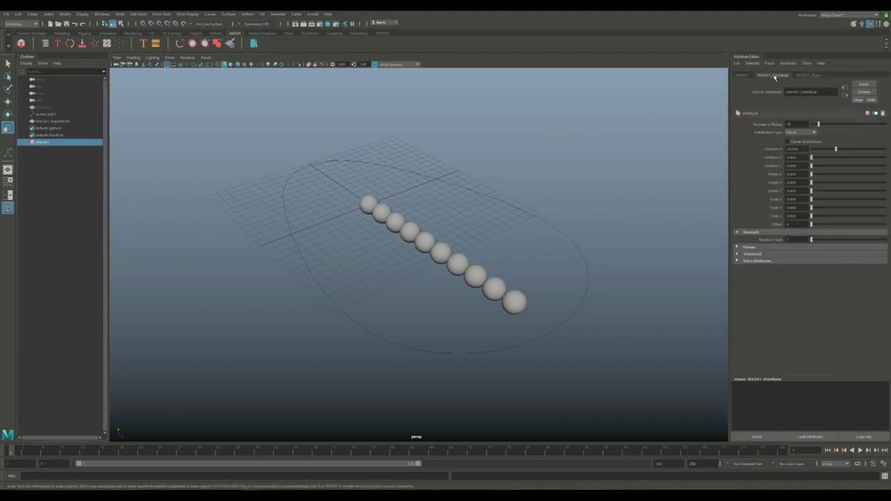
drag(800, 123, 739, 124)
key(Return)
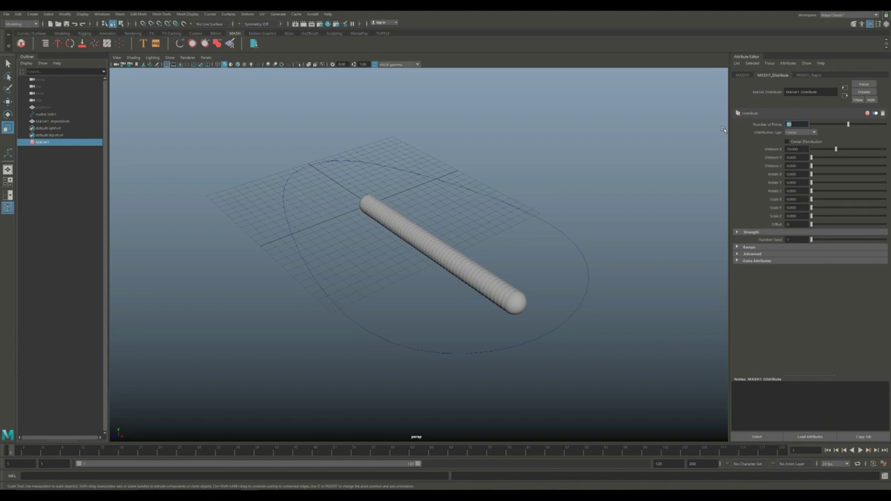
drag(801, 148, 711, 145)
text(0)
key(Return)
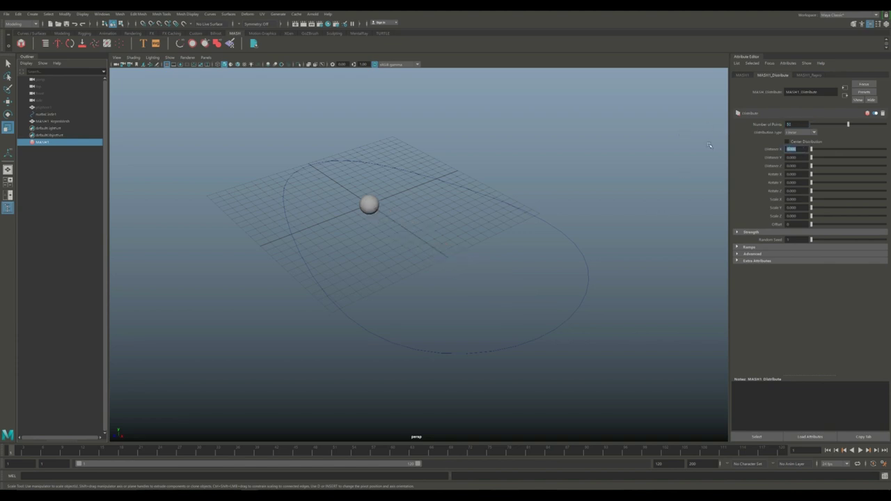
alt+drag(381, 268, 367, 291)
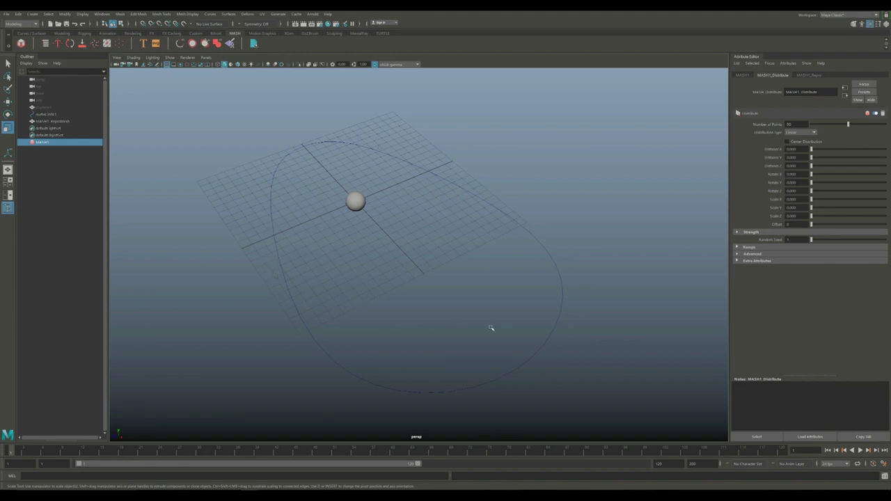
Add a MASH Curve node with nurbsCircle1 as its input curve and Step raised to 1.
click(742, 76)
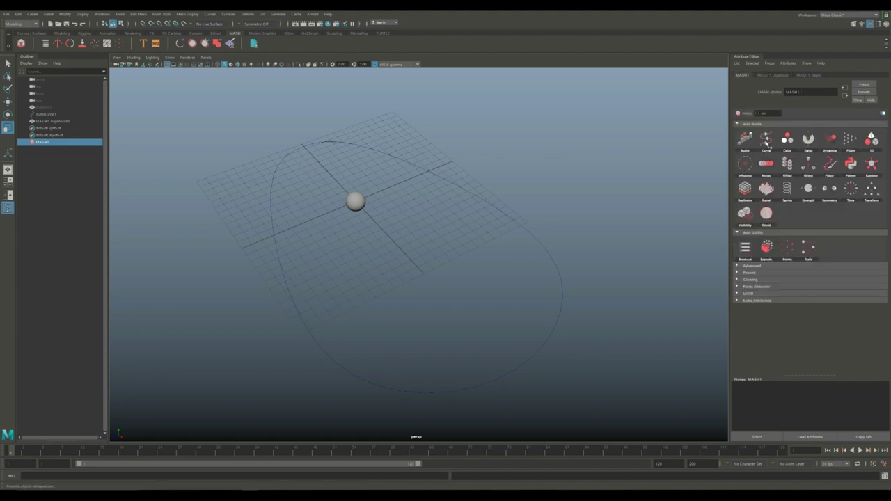
click(790, 146)
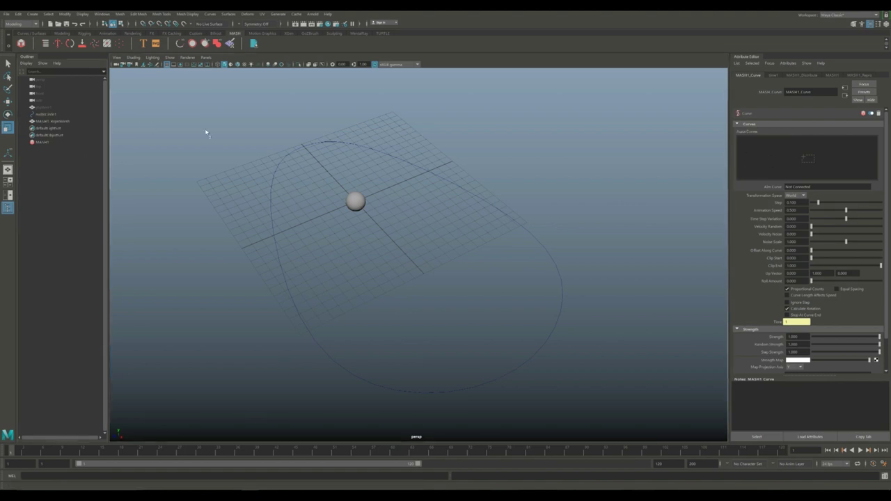
middle_drag(584, 186, 761, 160)
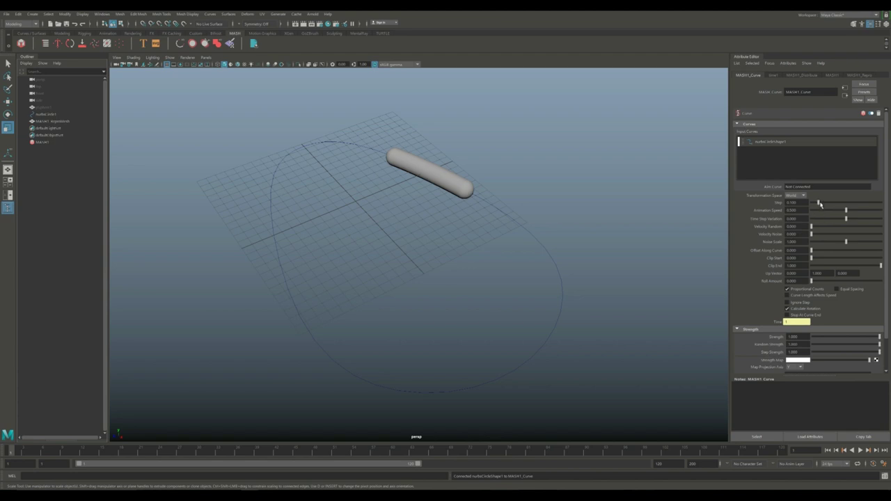
drag(819, 203, 881, 201)
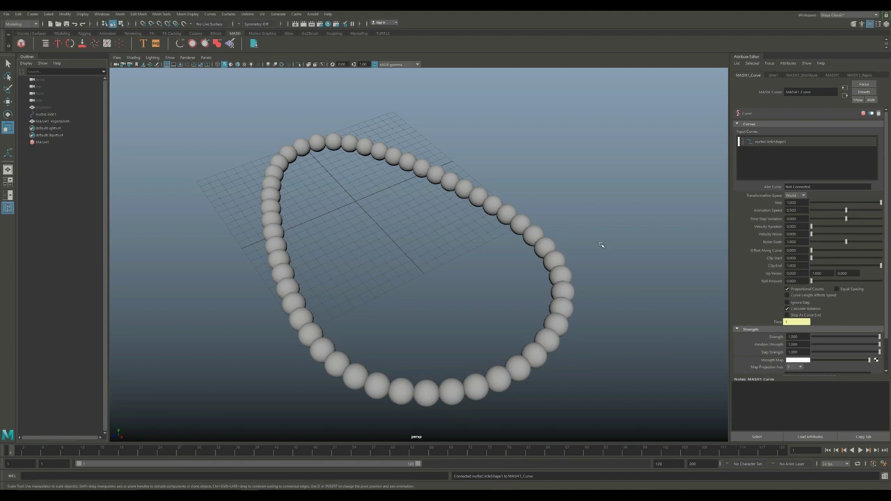
alt+drag(555, 243, 560, 246)
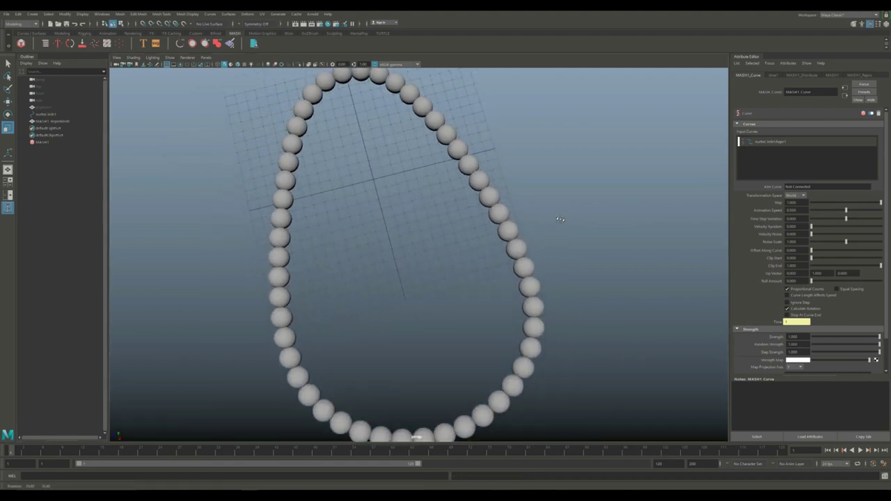
alt+drag(561, 219, 460, 201)
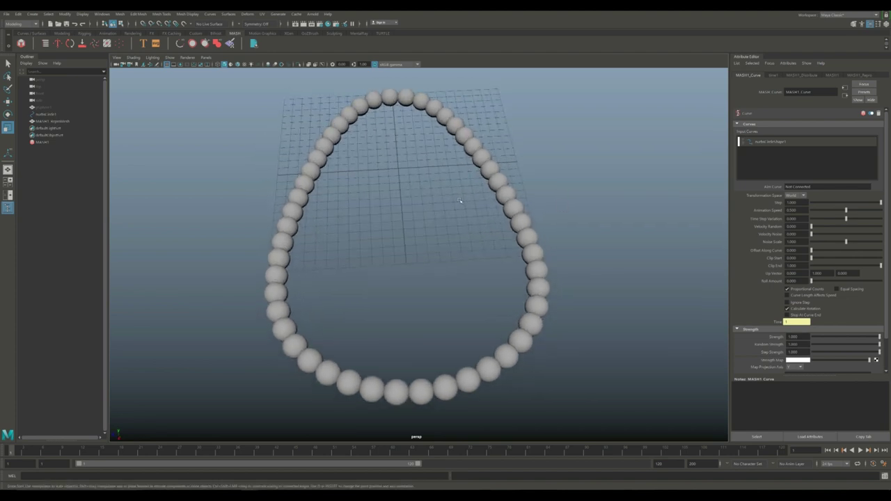
right_drag(492, 177, 464, 176)
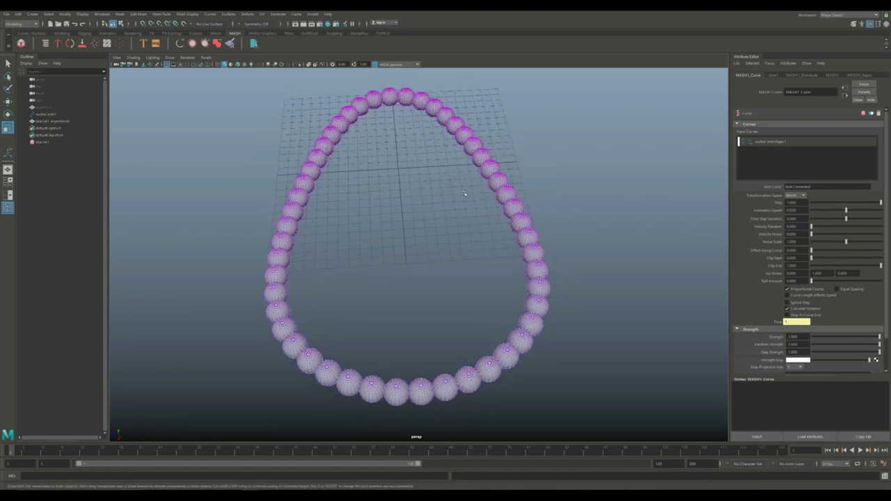
click(46, 114)
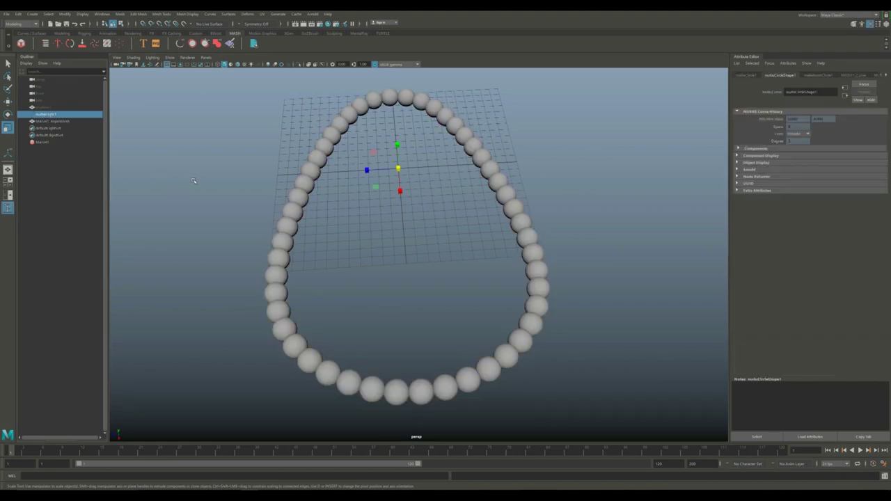
Switch to wireframe, try moving a curve point, then undo the move and deselect.
key(4)
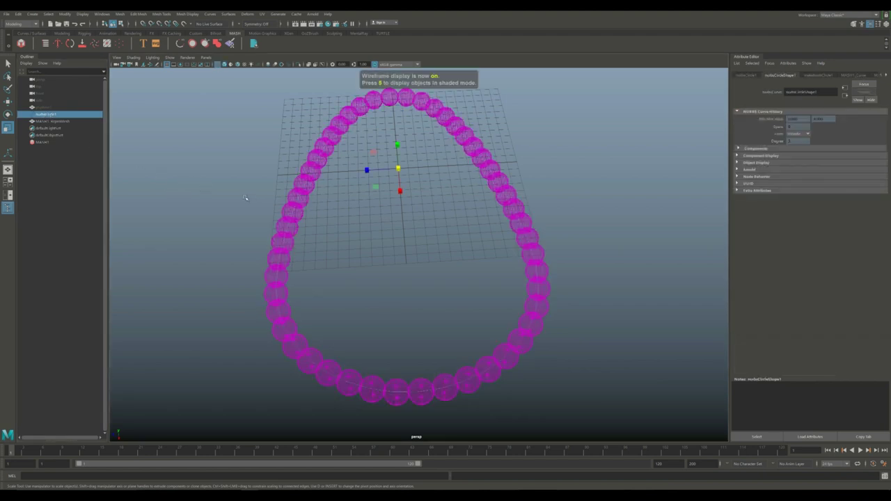
right_drag(253, 197, 224, 191)
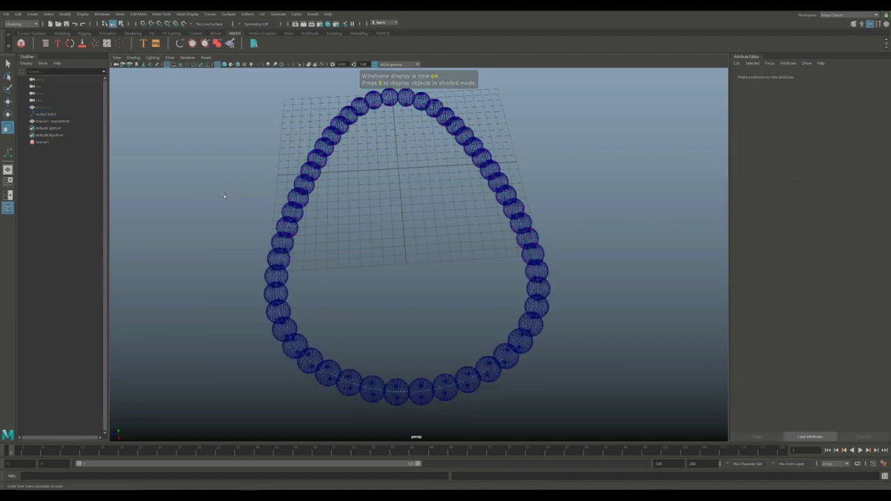
click(398, 386)
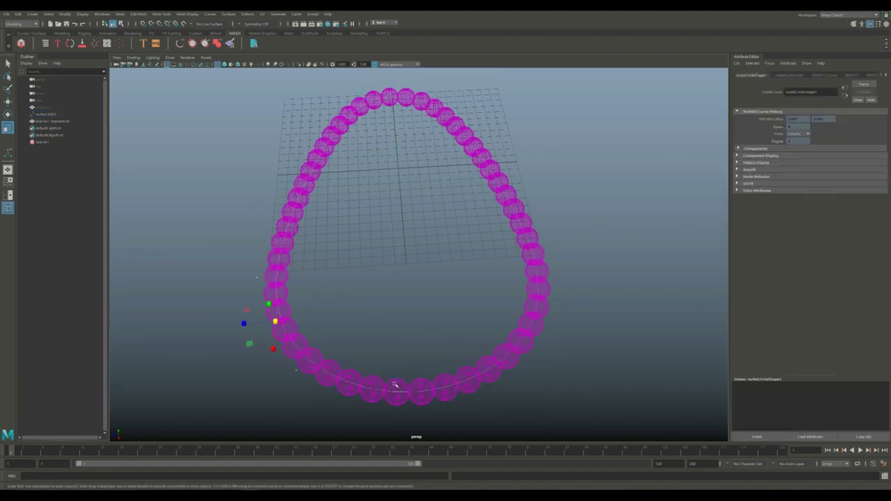
key(w)
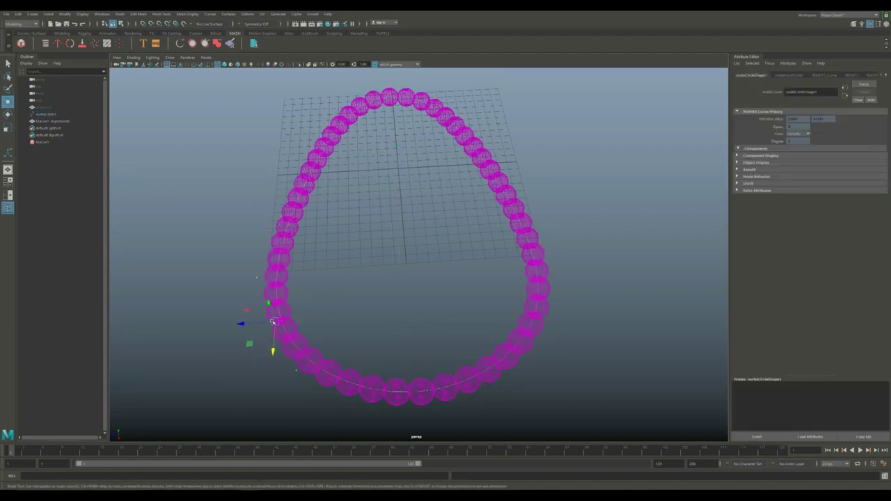
drag(276, 323, 297, 253)
key(ctrl+z)
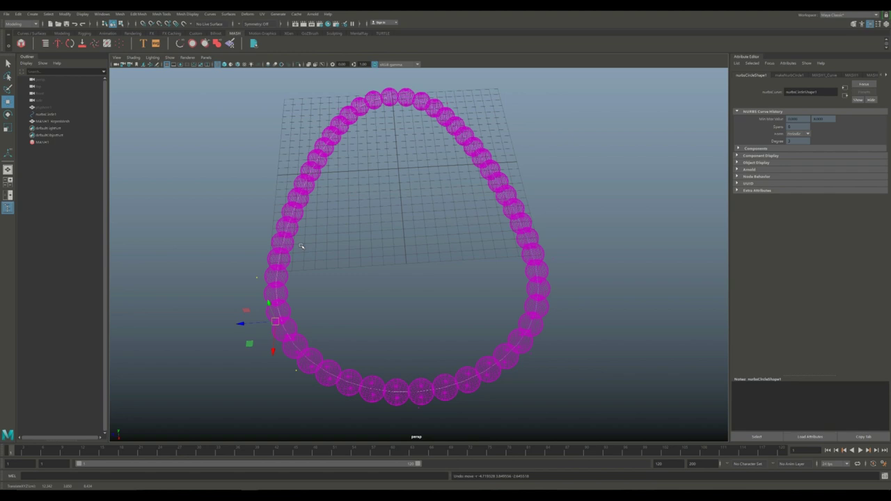
click(219, 176)
scroll(226, 235, up, 2)
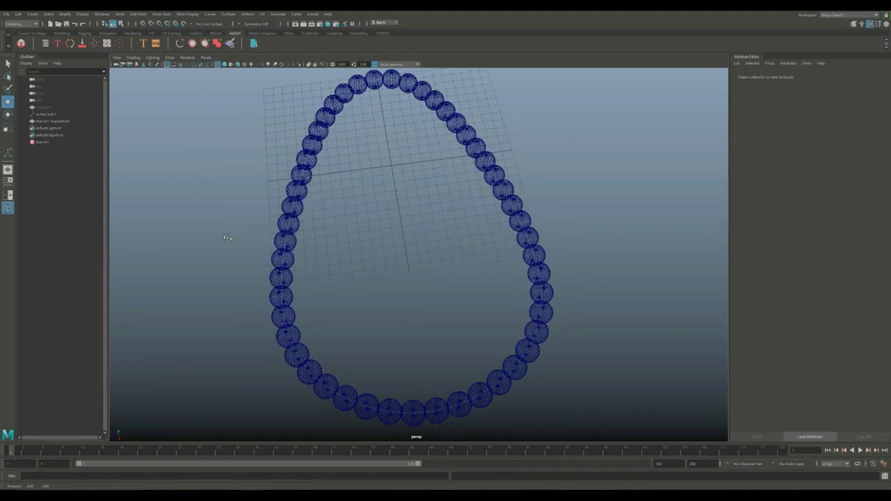
Add a Random node with position X about 0.5 and scale X about 1.24.
click(43, 142)
alt+drag(157, 230, 229, 259)
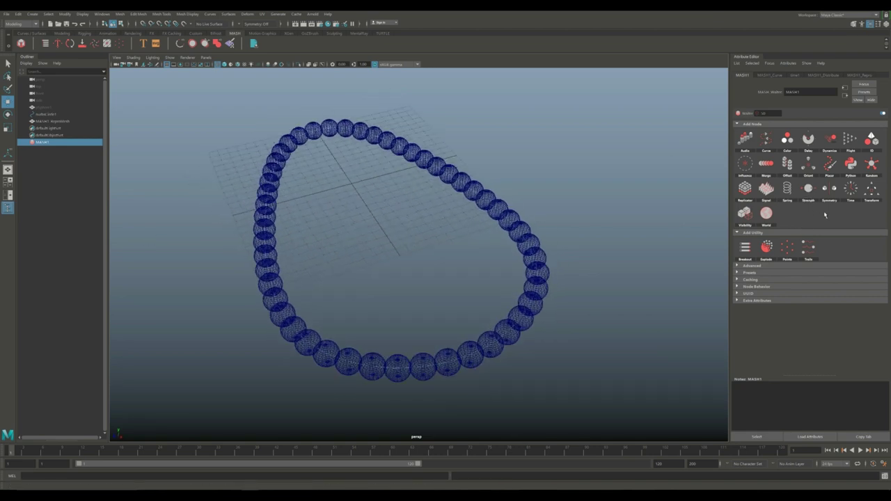
click(869, 171)
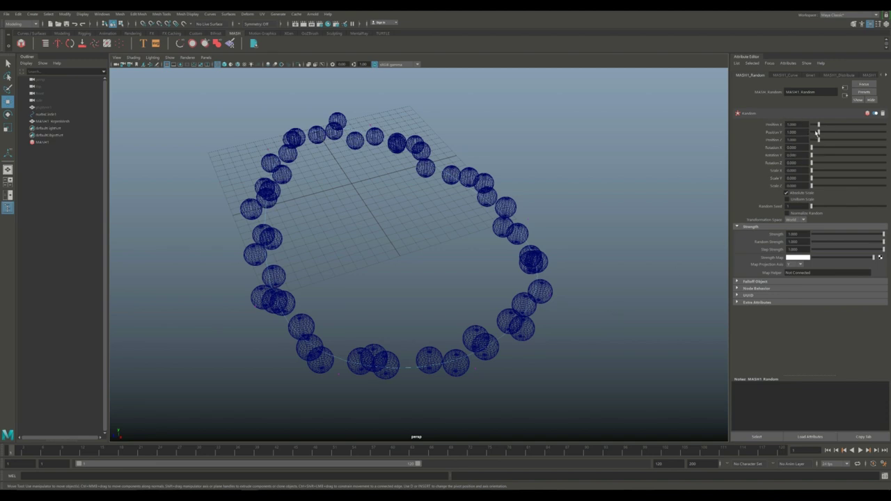
drag(820, 125, 803, 138)
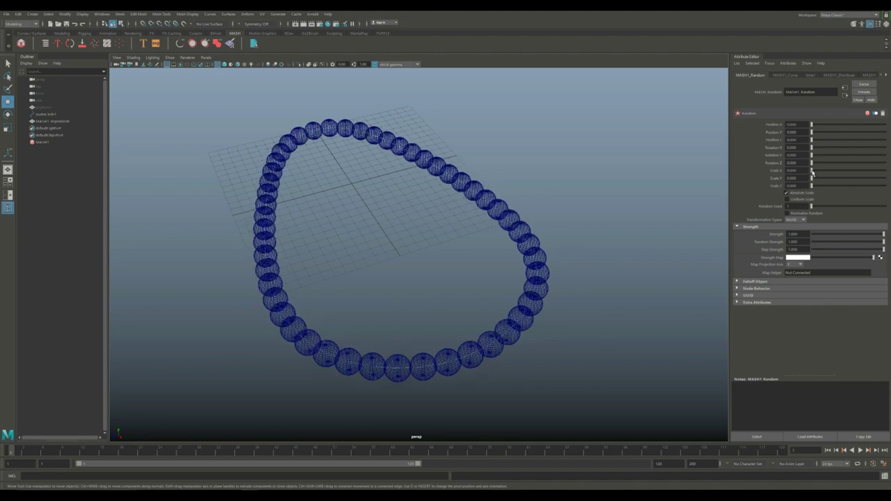
mouse_move(812, 172)
mouse_down()
mouse_move(823, 173)
mouse_move(797, 179)
mouse_move(819, 183)
mouse_move(805, 184)
mouse_up()
Set the Random node's Scale Y to 0 and change the Random Seed.
double_click(799, 178)
text(0.5)
key(Return)
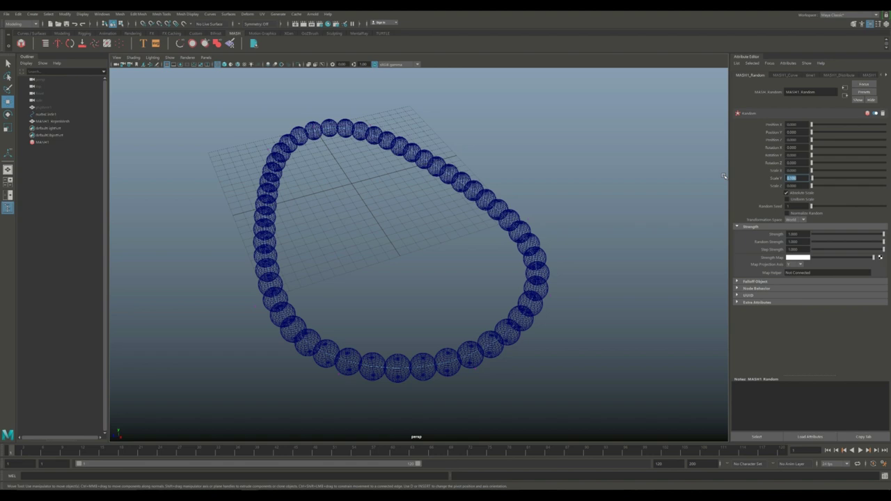
alt+drag(542, 334, 542, 293)
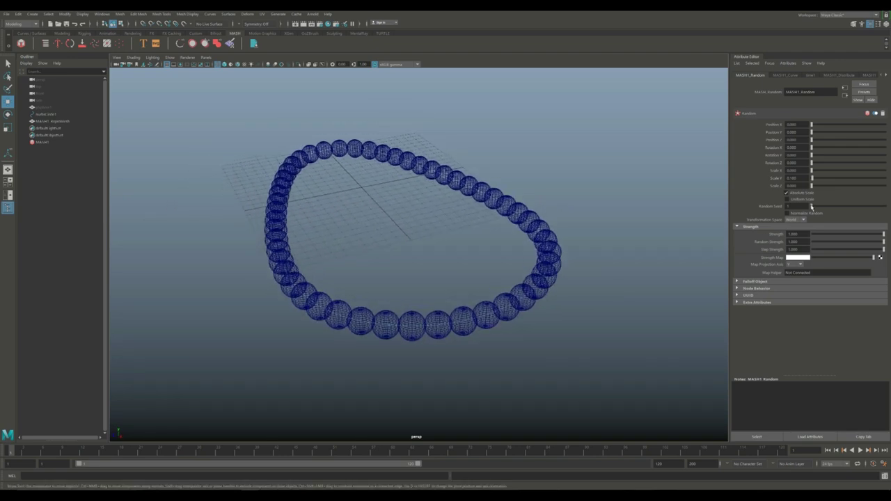
mouse_move(812, 207)
mouse_down()
mouse_move(863, 209)
mouse_move(798, 212)
mouse_up()
alt+drag(590, 254, 530, 285)
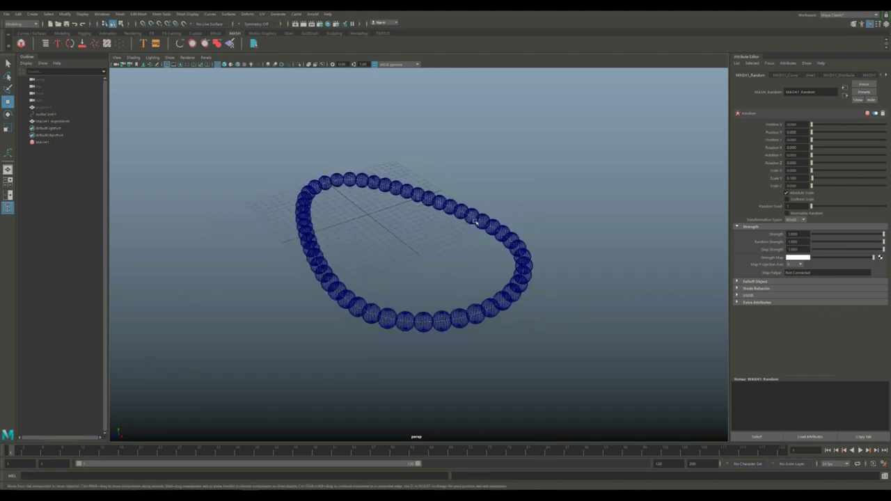
Lower the Animation Speed in the MASH1_Curve node settings.
click(785, 75)
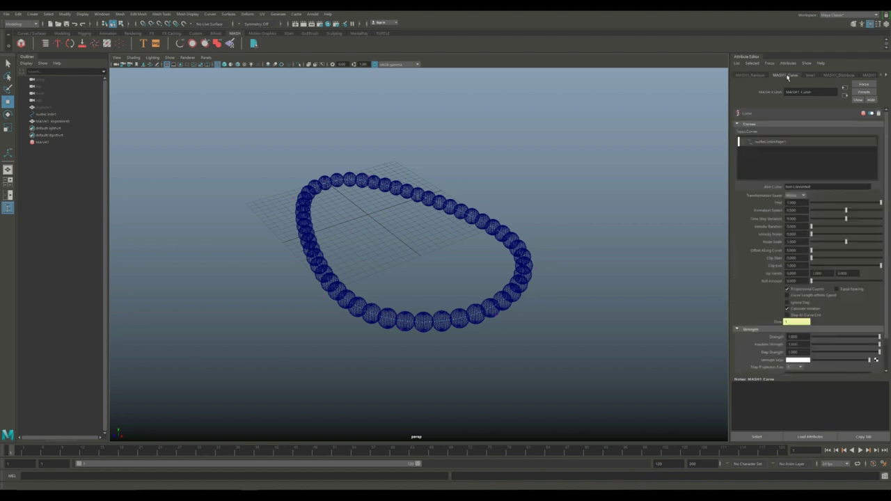
click(41, 143)
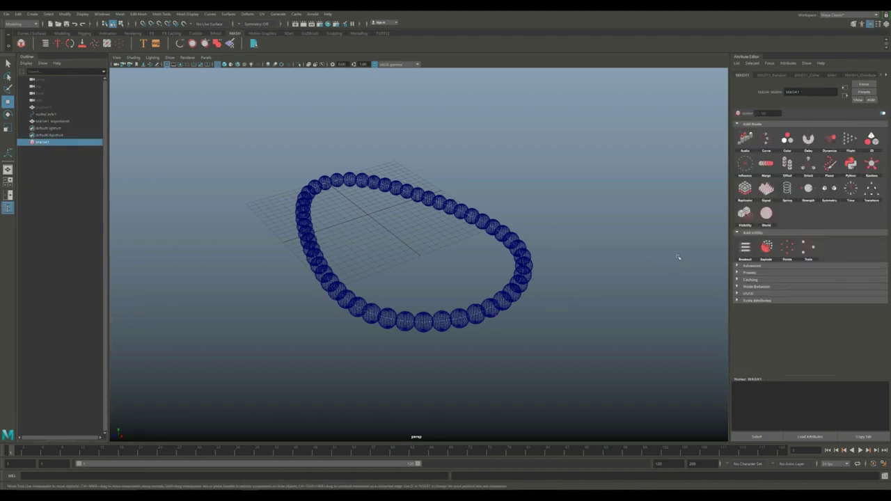
click(807, 74)
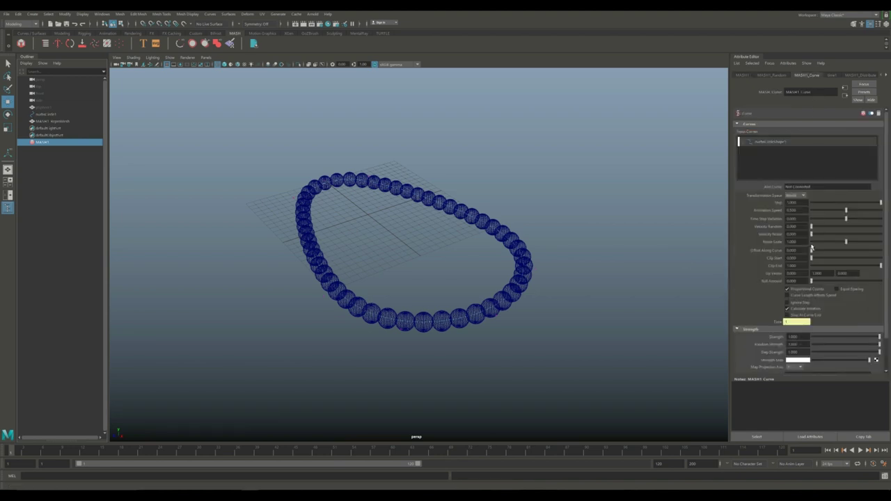
drag(847, 211, 811, 212)
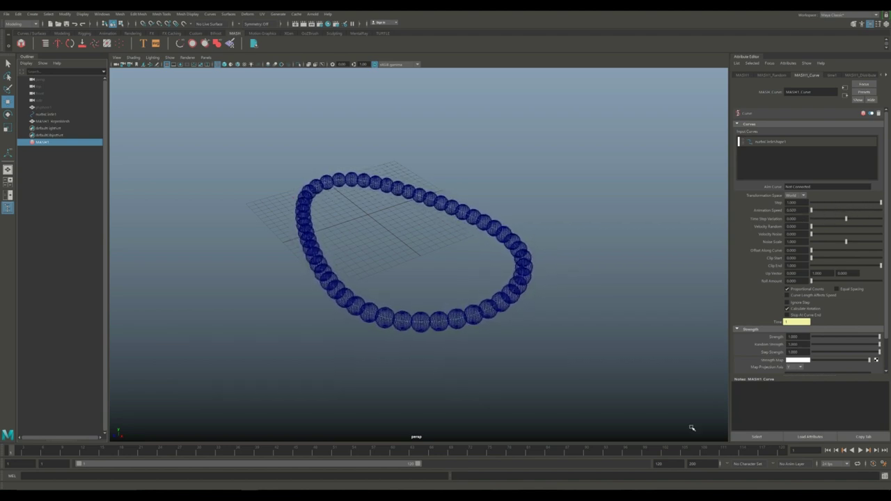
Set the playback end to 1000 and, while playing, tune Animation Speed to about 0.263.
double_click(675, 463)
text(1000)
key(Return)
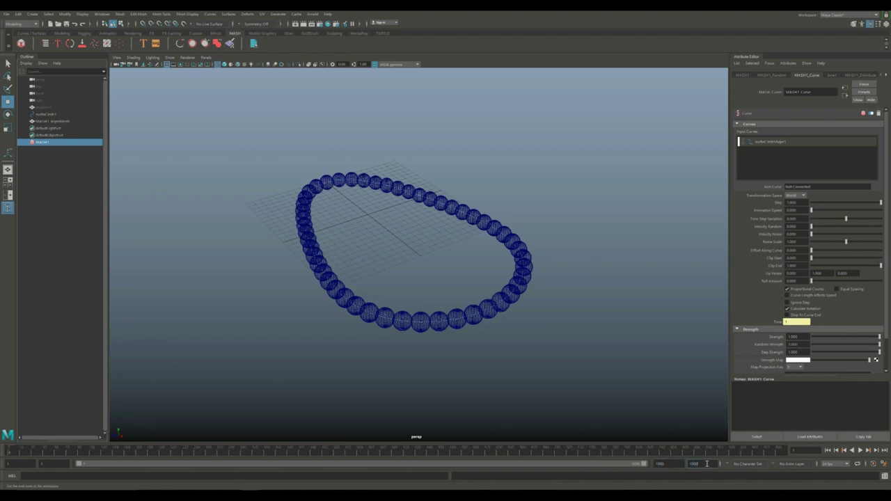
click(860, 451)
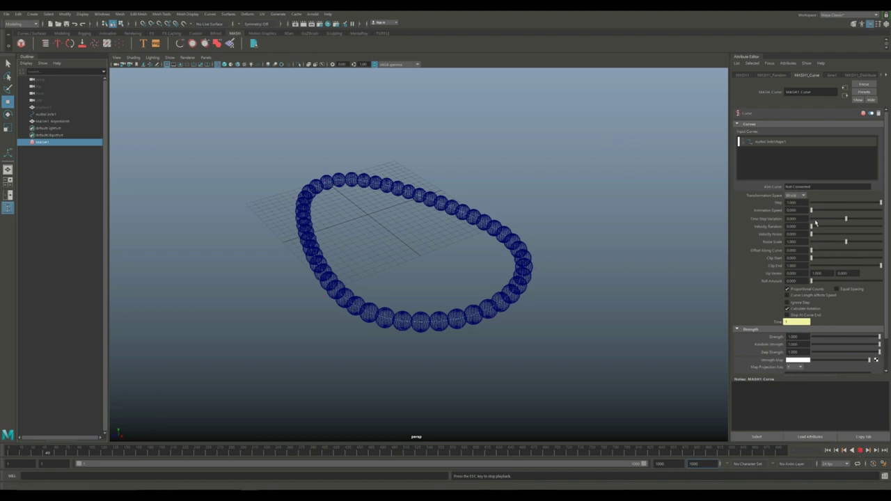
drag(812, 211, 836, 212)
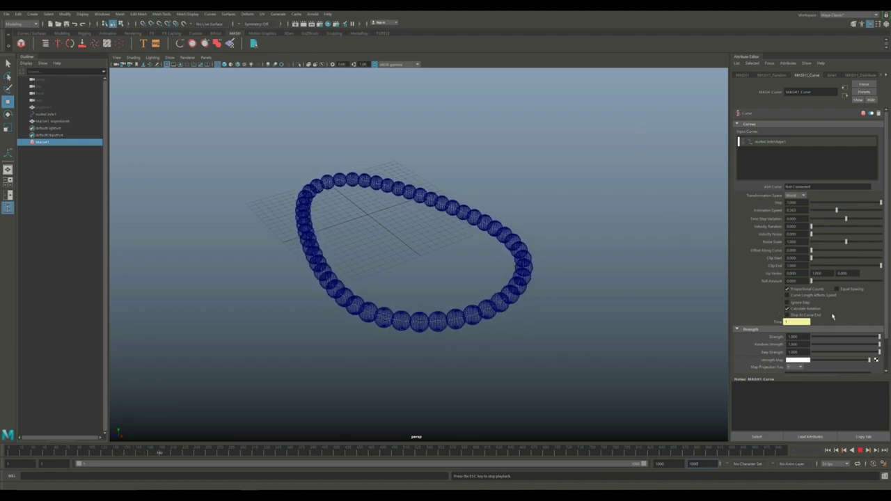
click(860, 450)
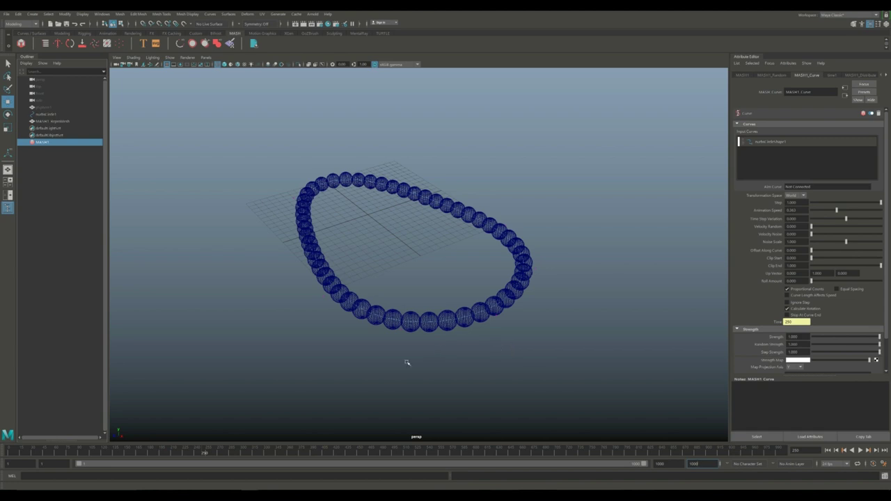
mouse_move(425, 384)
alt+mouse_down()
mouse_move(446, 378)
mouse_move(408, 390)
mouse_move(432, 381)
alt+mouse_up()
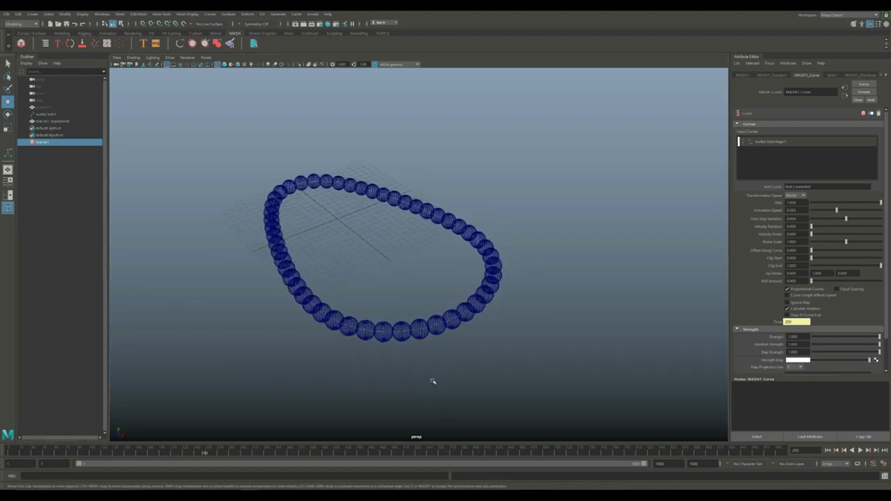
Add a Signal node to the MASH network and preview the noise jitter.
click(743, 76)
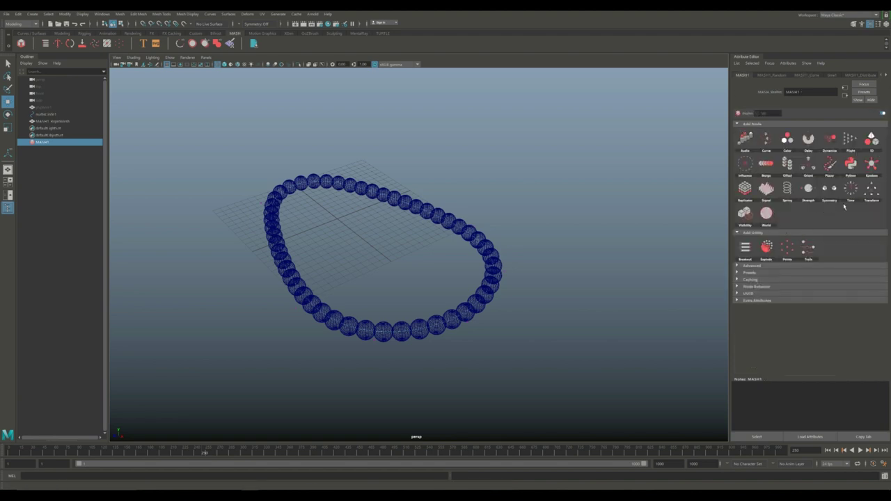
click(765, 188)
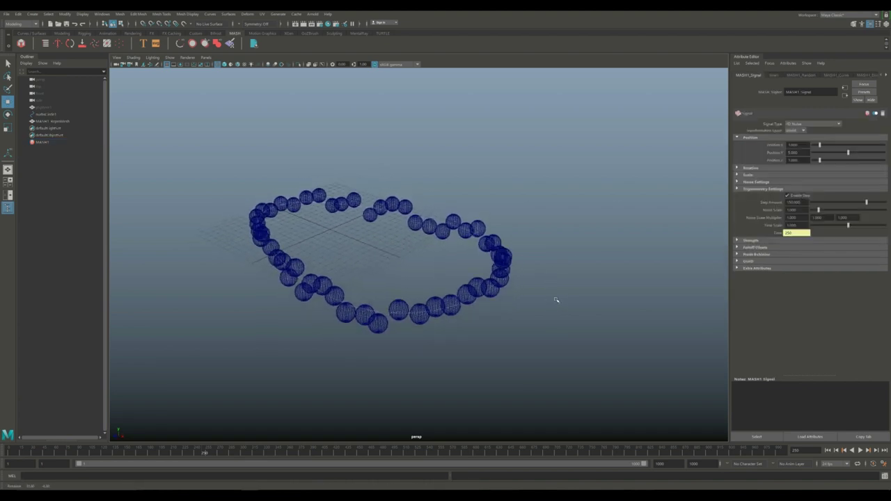
click(860, 451)
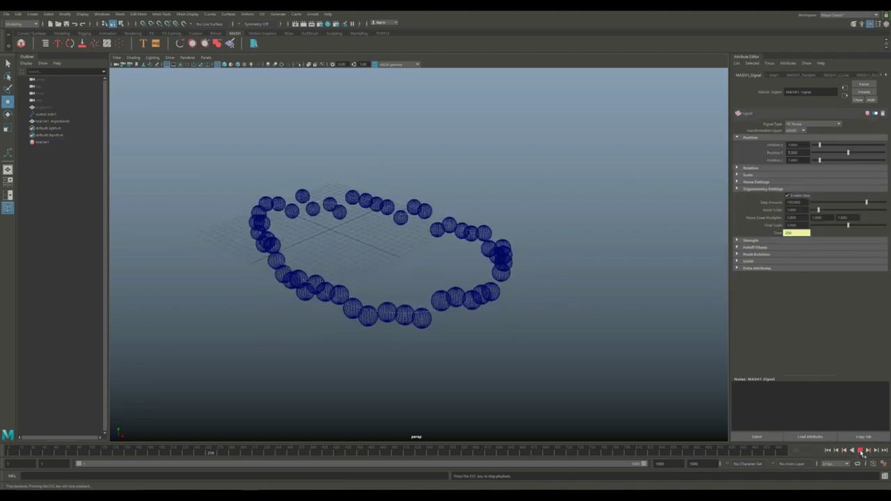
click(860, 451)
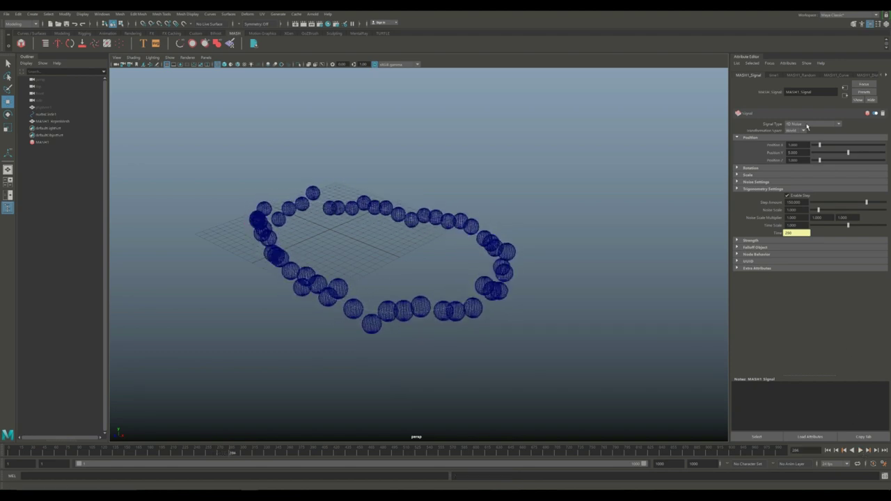
Lower the MASH1_Curve Animation Speed to about 0.057 and play the animation.
click(837, 75)
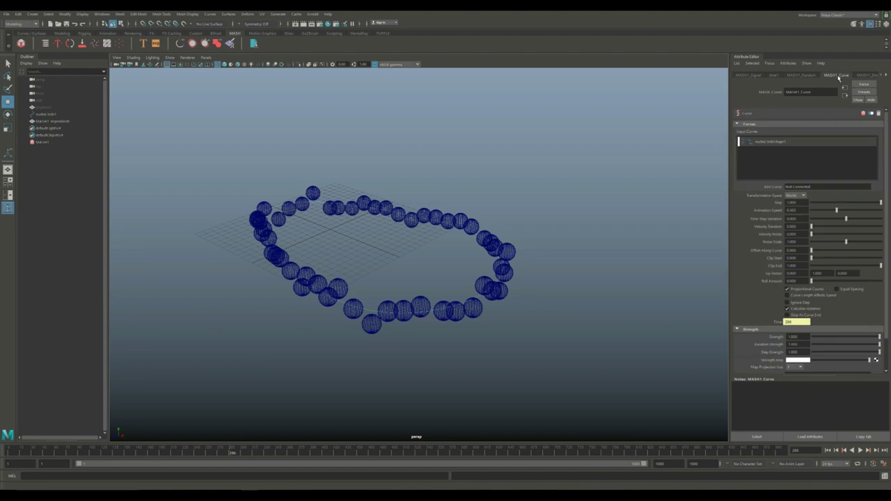
drag(837, 210, 816, 213)
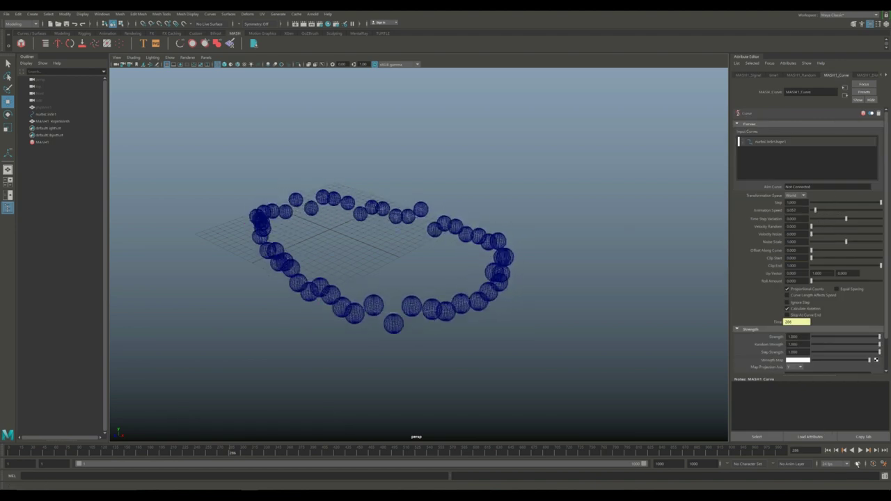
click(860, 451)
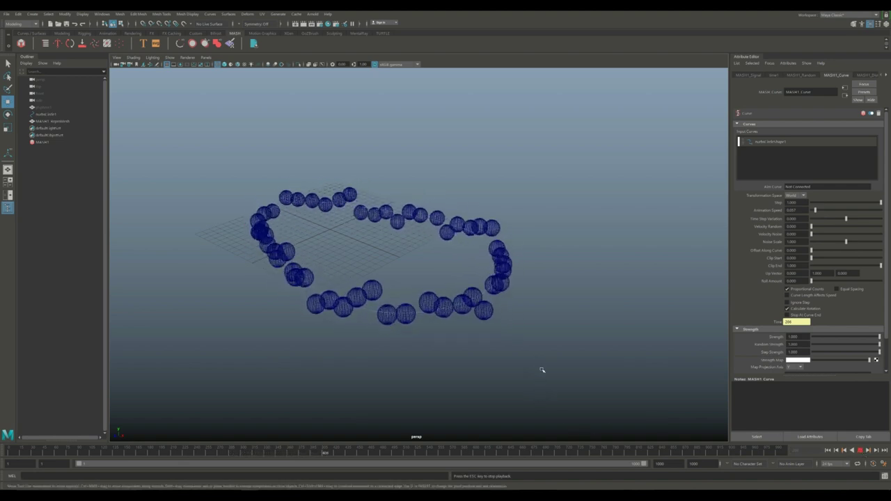
alt+drag(536, 368, 556, 387)
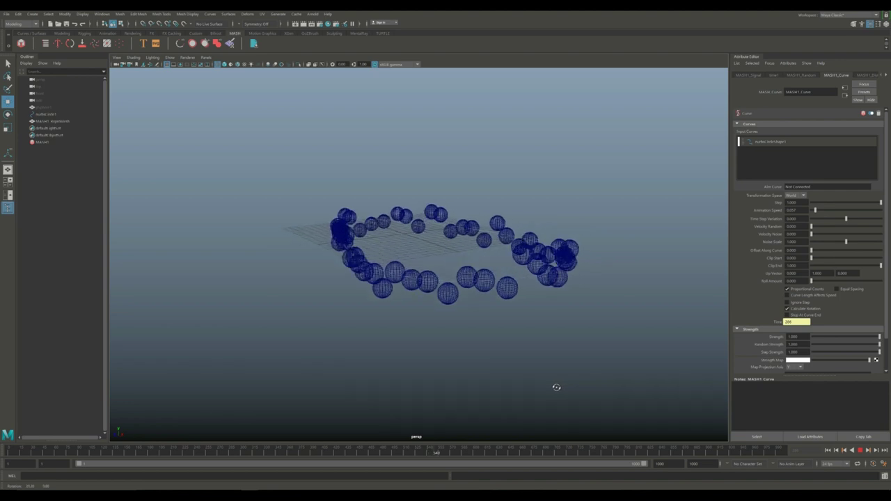
alt+middle_drag(554, 395, 531, 388)
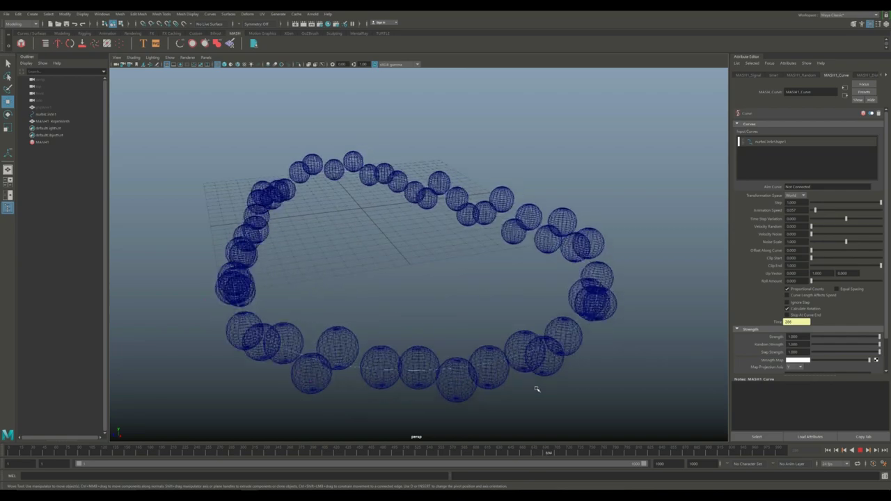
mouse_move(533, 386)
alt+middle_down()
mouse_move(541, 376)
mouse_move(542, 385)
alt+middle_up()
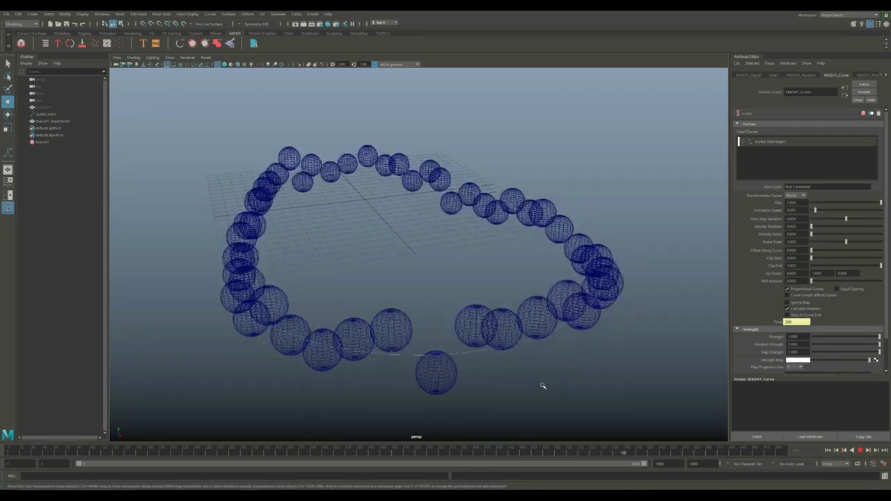